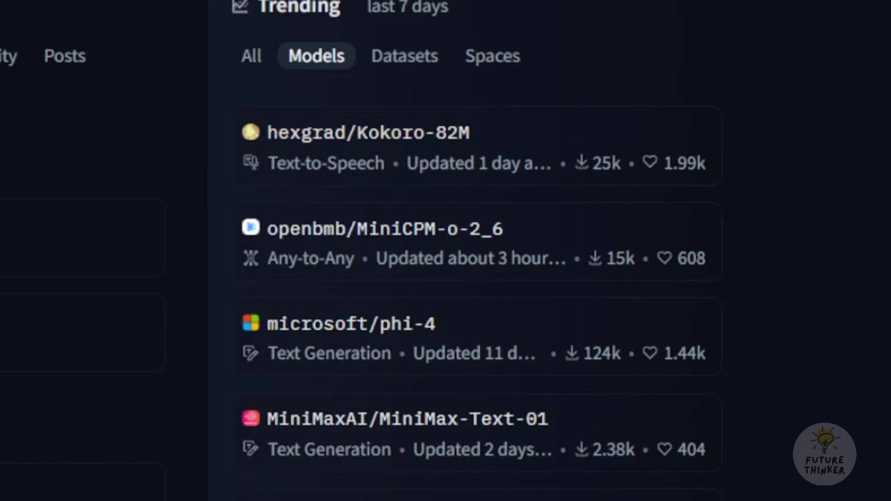
Open the hexgrad/Kokoro-82M model card from Trending Models and read through its description.
{"action": "left_click", "coordinate": [368, 133]}
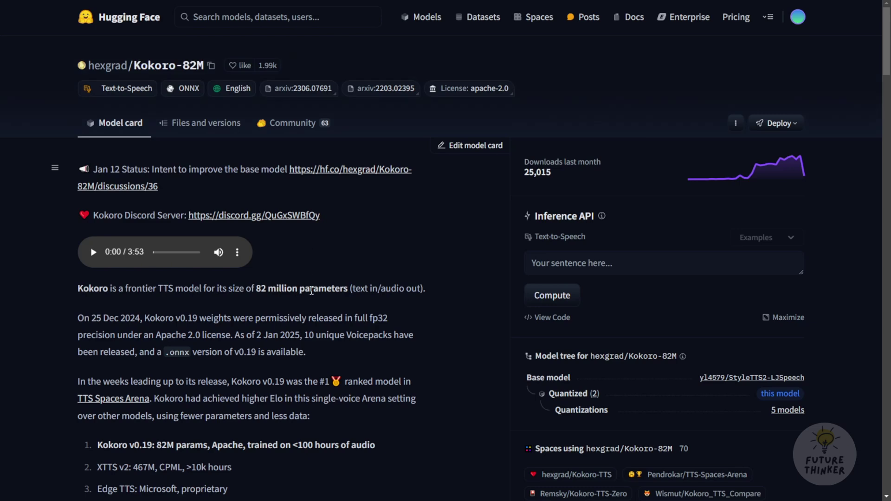
{"action": "scroll", "coordinate": [340, 199], "scroll_direction": "down", "scroll_amount": 2}
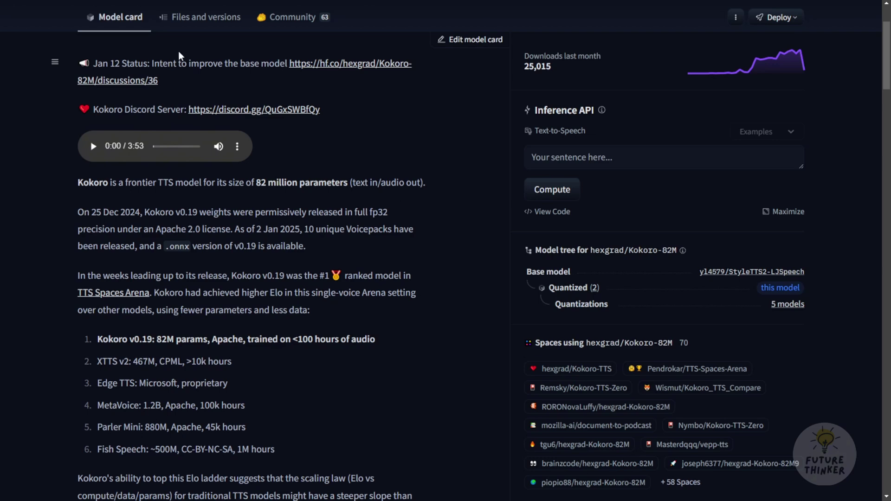
{"action": "scroll", "coordinate": [181, 69], "scroll_direction": "up", "scroll_amount": 3}
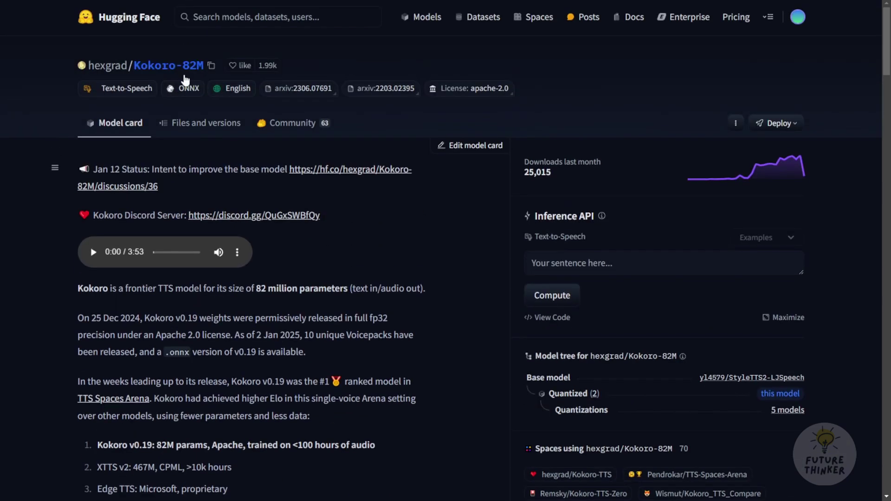
Browse the Kokoro-82M repository files and fp16 folder, then go back to the model card.
{"action": "left_click", "coordinate": [191, 130]}
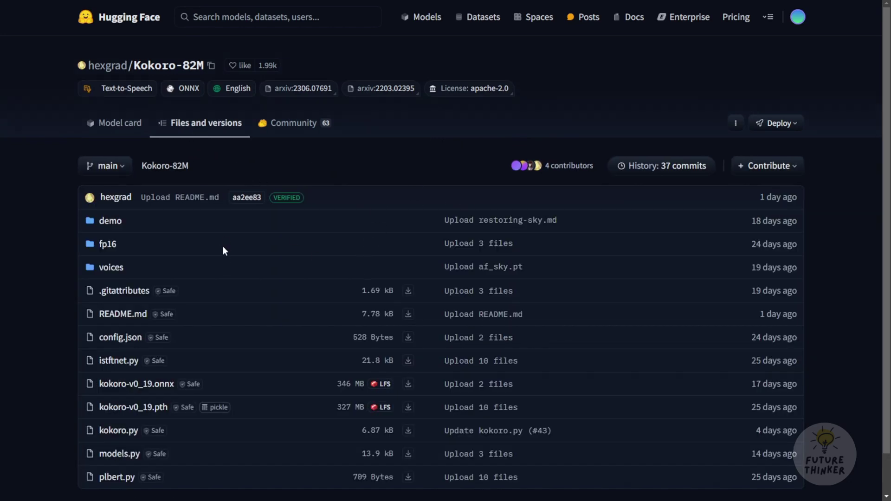
{"action": "scroll", "coordinate": [197, 207], "scroll_direction": "down", "scroll_amount": 1}
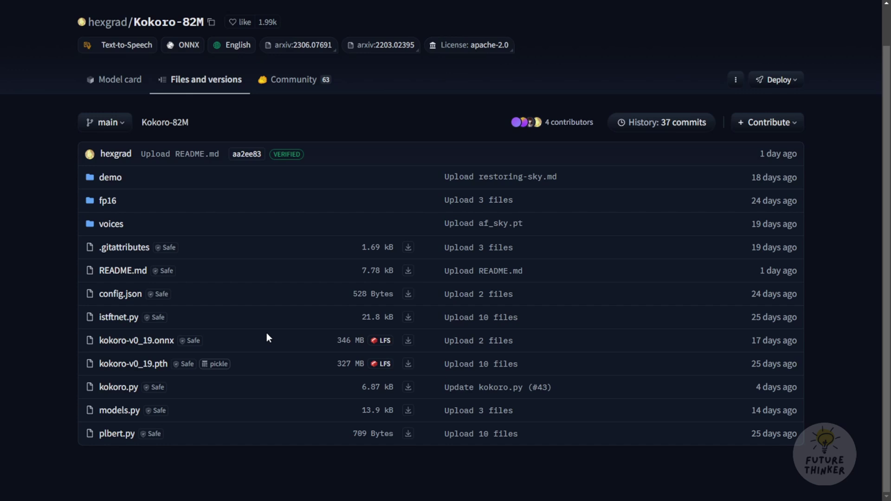
{"action": "left_click", "coordinate": [108, 201]}
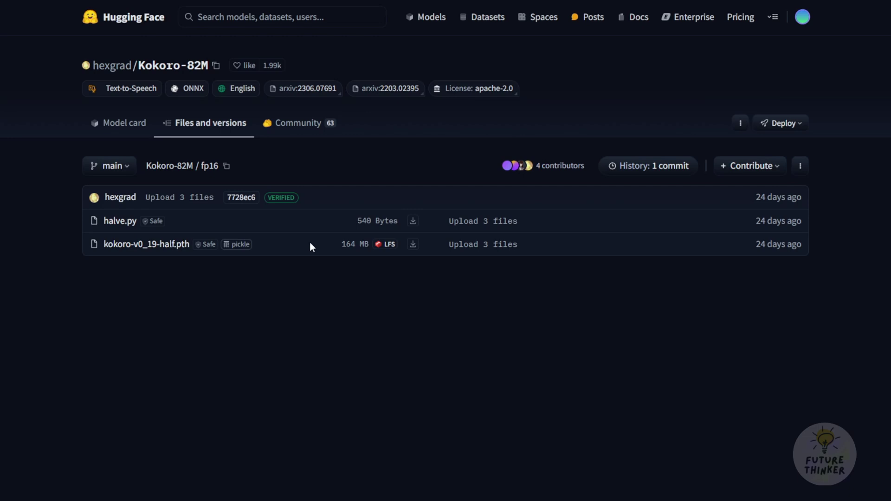
{"action": "key", "text": "alt+Left"}
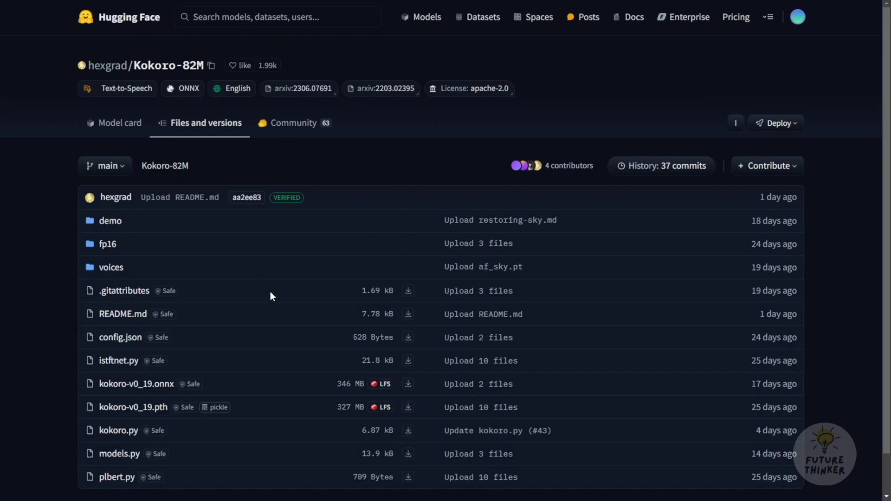
{"action": "key", "text": "alt+Left"}
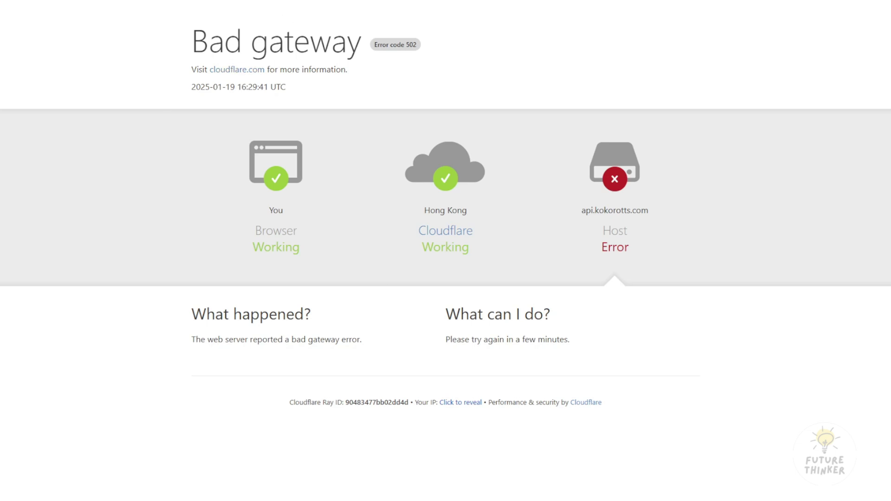
Open the Kokoro TTS Try UI and review the Audio Format options, keeping mp3.
{"action": "key", "text": "alt+Left"}
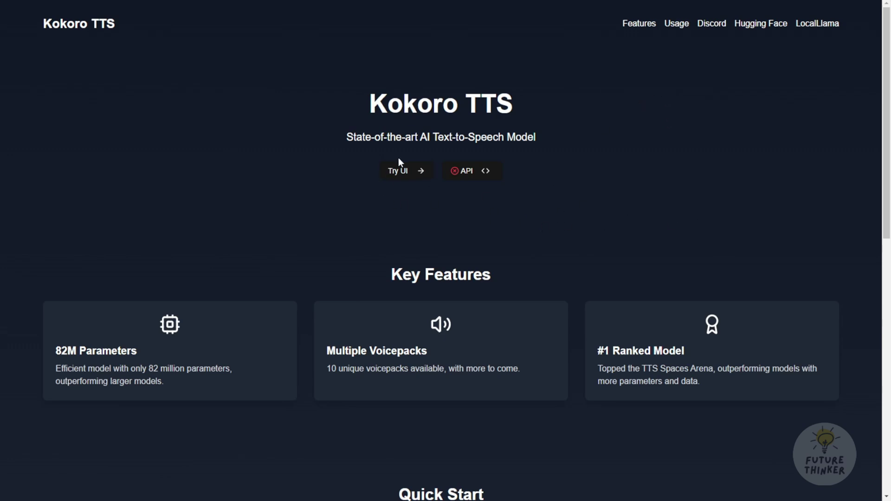
{"action": "left_click", "coordinate": [404, 171]}
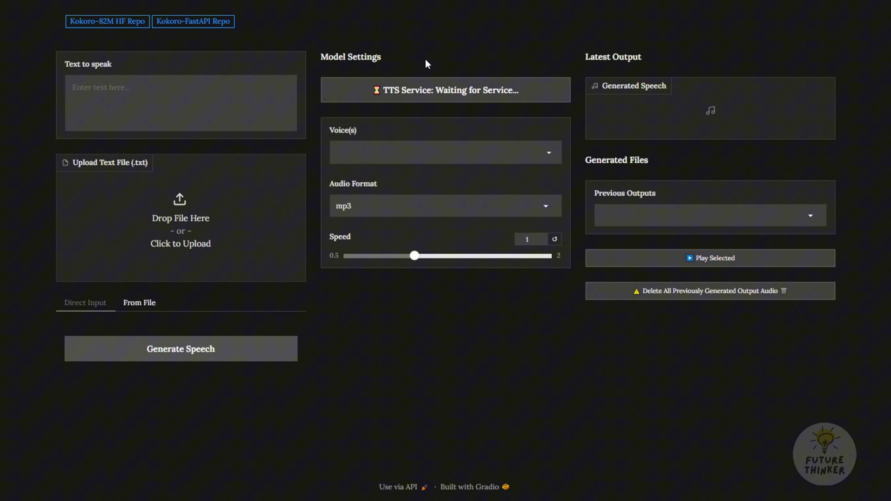
{"action": "left_click", "coordinate": [181, 116]}
{"action": "left_click", "coordinate": [448, 205]}
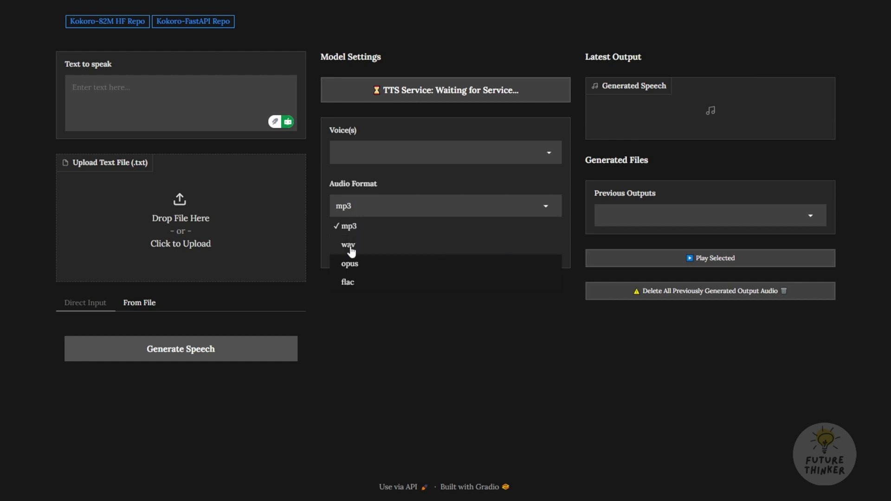
{"action": "left_click", "coordinate": [492, 344]}
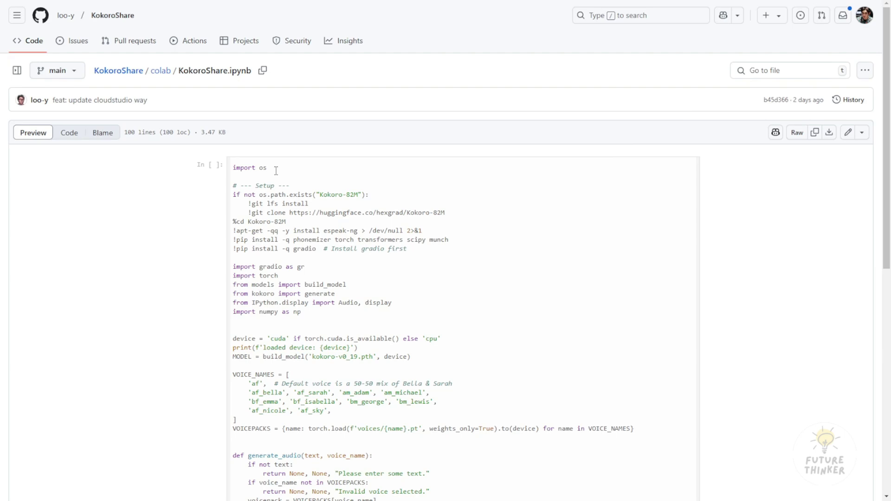
Scroll through the KokoroShare.ipynb setup code in GitHub's notebook preview.
{"action": "scroll", "coordinate": [276, 172], "scroll_direction": "down", "scroll_amount": 4}
{"action": "scroll", "coordinate": [276, 174], "scroll_direction": "up", "scroll_amount": 4}
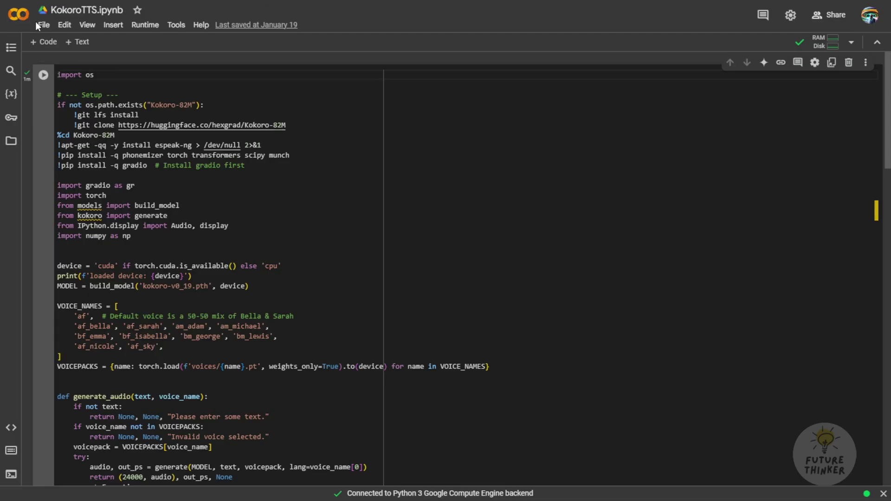
{"action": "left_click", "coordinate": [42, 26]}
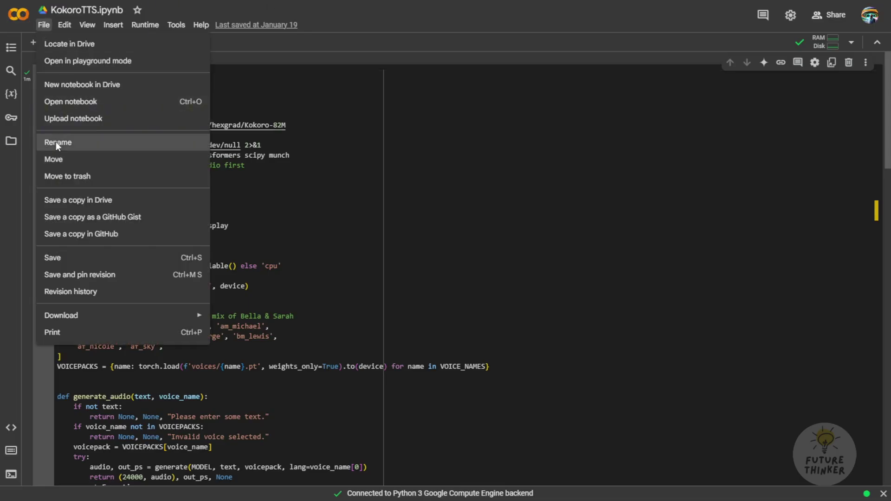
{"action": "left_click", "coordinate": [58, 120]}
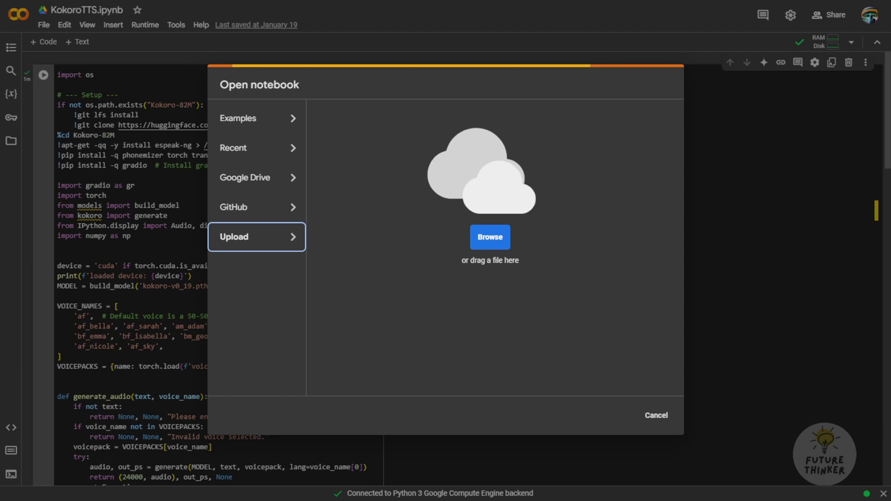
{"action": "key", "text": "Escape"}
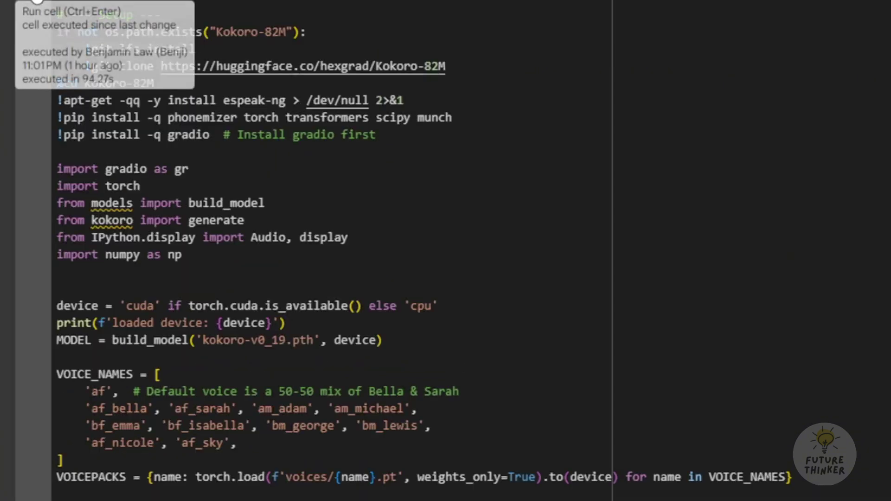
Run the Kokoro setup cell and highlight the Kokoro-82M clone URL in its code.
{"action": "left_click", "coordinate": [43, 75]}
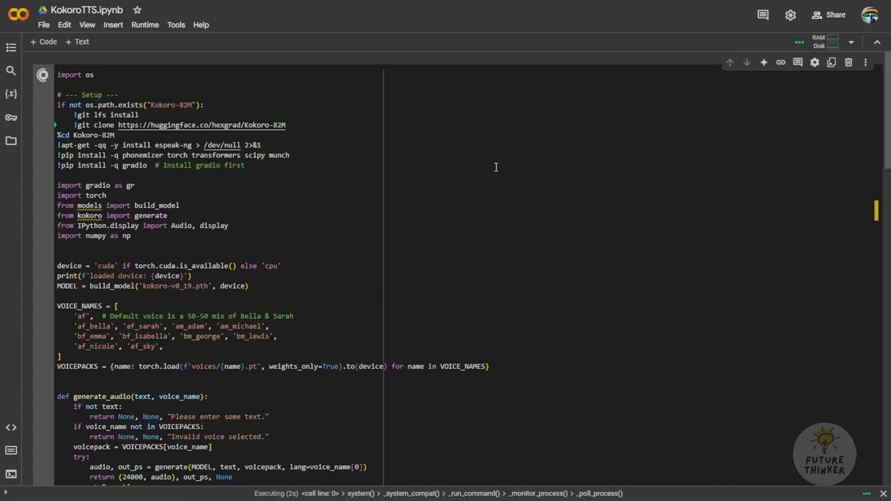
{"action": "scroll", "coordinate": [492, 387], "scroll_direction": "down", "scroll_amount": 5}
{"action": "scroll", "coordinate": [389, 245], "scroll_direction": "up", "scroll_amount": 3}
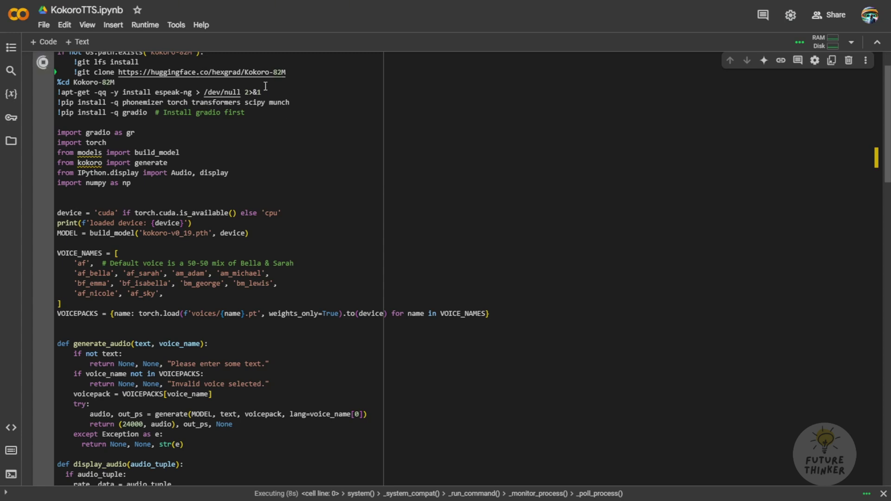
{"action": "scroll", "coordinate": [198, 126], "scroll_direction": "up", "scroll_amount": 1}
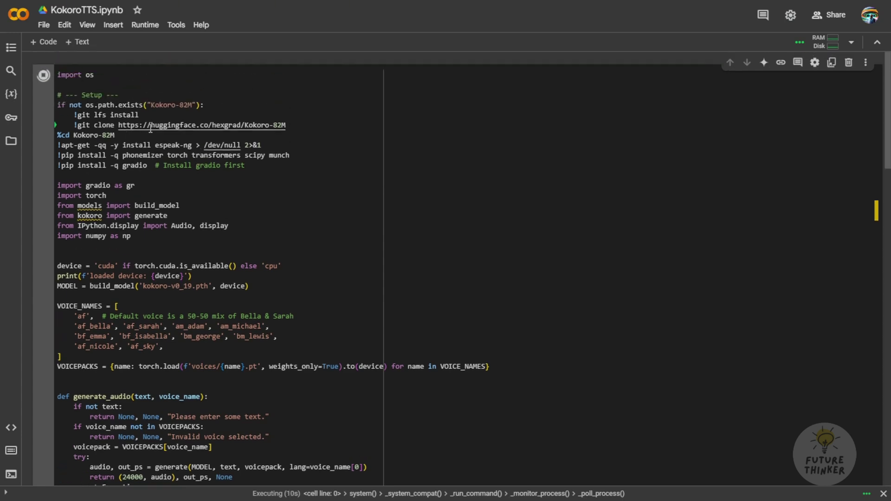
{"action": "left_click_drag", "start_coordinate": [151, 126], "coordinate": [274, 124]}
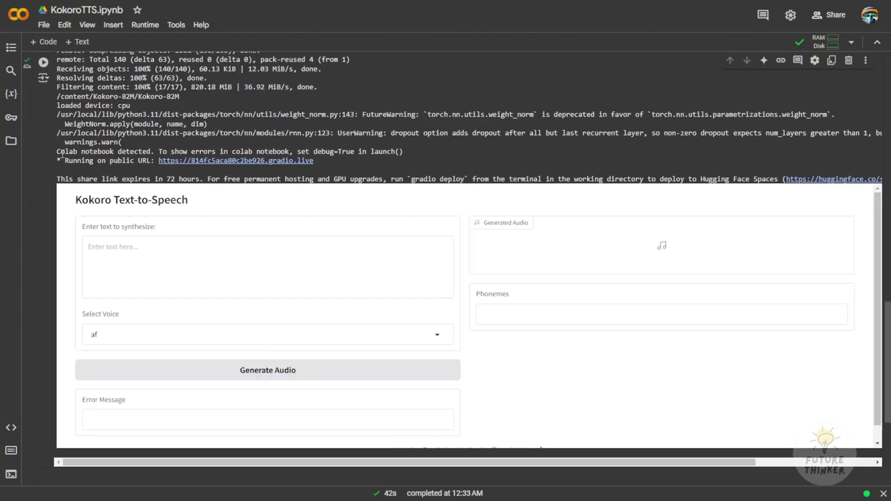
Open the gradio.live public link from the cell's output log.
{"action": "scroll", "coordinate": [66, 275], "scroll_direction": "down", "scroll_amount": 4}
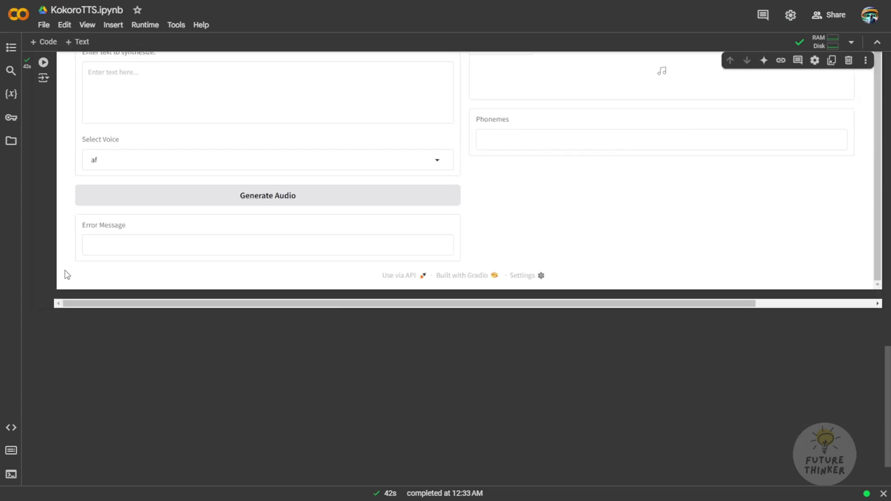
{"action": "scroll", "coordinate": [226, 408], "scroll_direction": "up", "scroll_amount": 2}
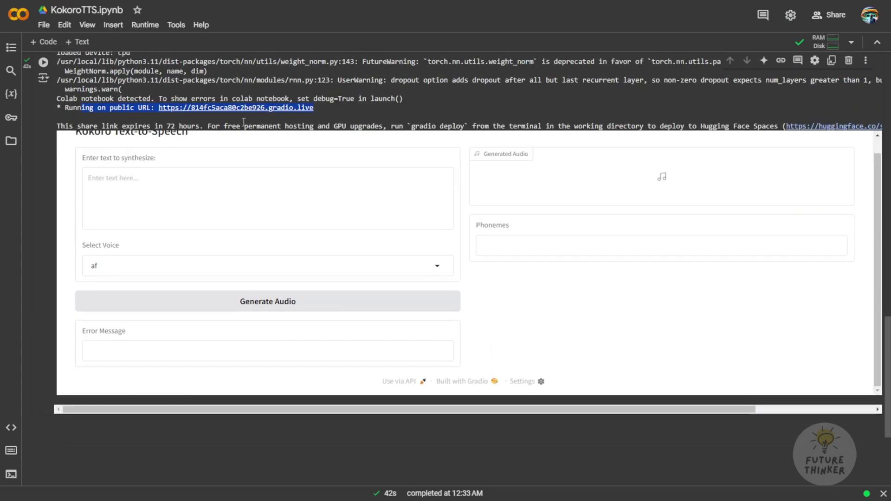
{"action": "scroll", "coordinate": [215, 131], "scroll_direction": "up", "scroll_amount": 3}
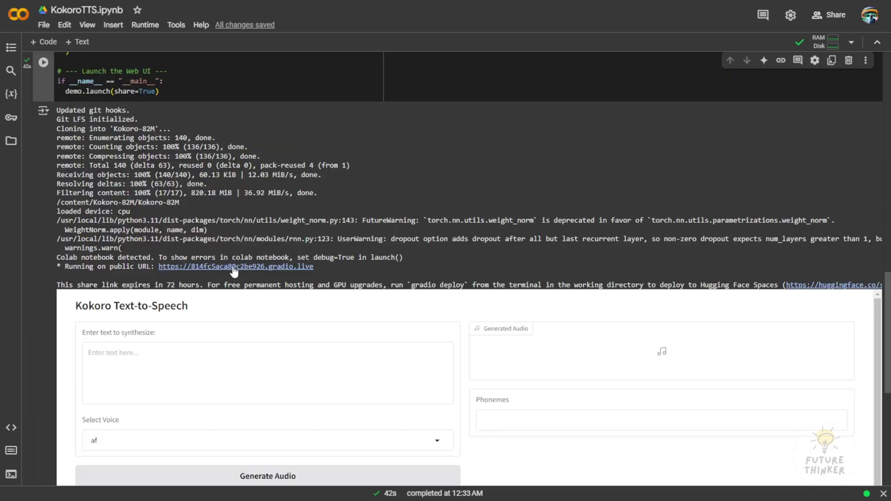
{"action": "left_click", "coordinate": [294, 267]}
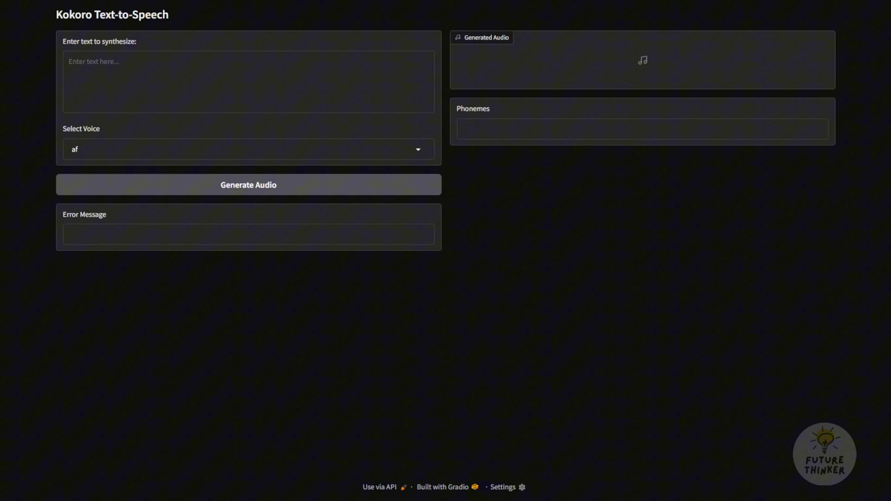
{"action": "left_click", "coordinate": [139, 149]}
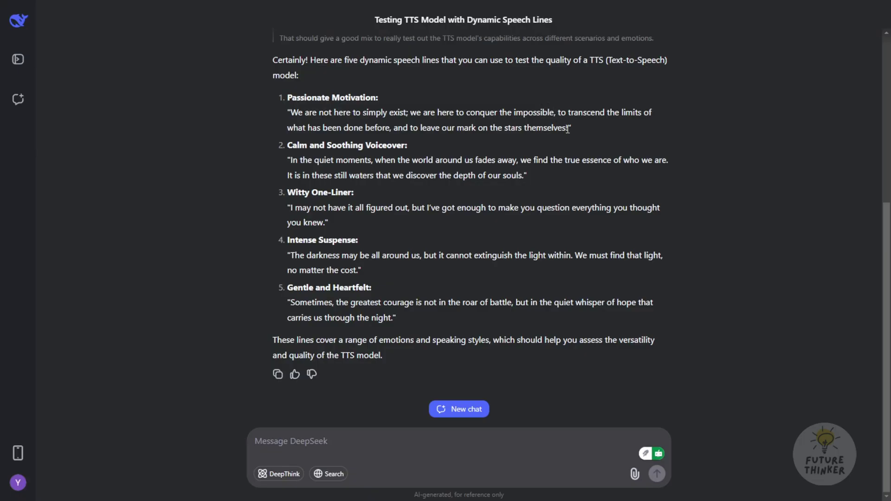
Select the first speech line and play the generated 10-second af-voice audio.
{"action": "left_click_drag", "start_coordinate": [567, 129], "coordinate": [290, 115]}
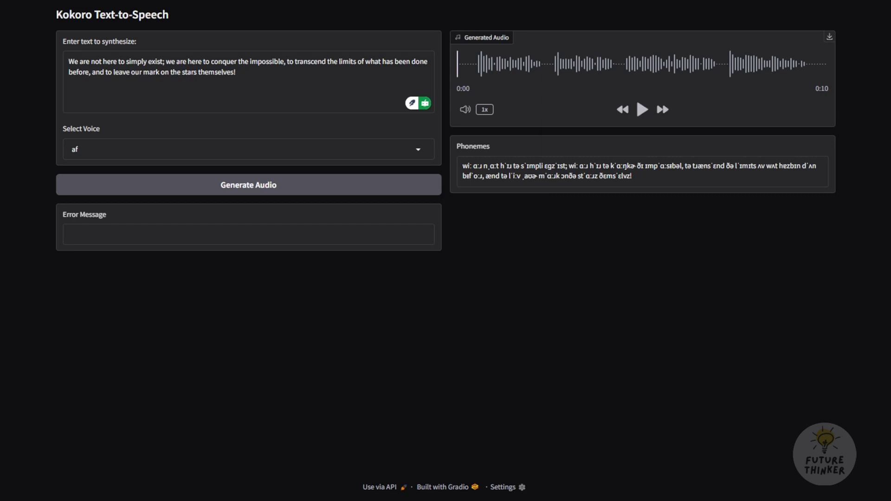
{"action": "left_click", "coordinate": [642, 109]}
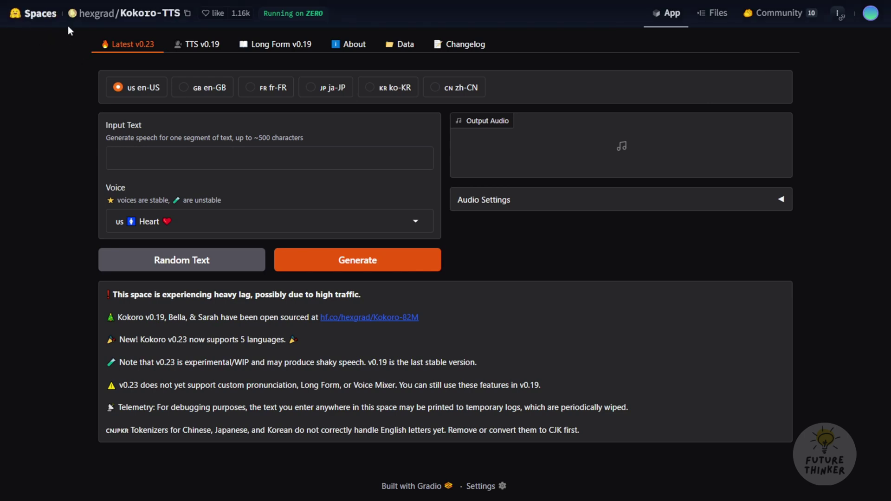
{"action": "mouse_move", "coordinate": [85, 20]}
{"action": "left_click_drag", "start_coordinate": [127, 431], "coordinate": [196, 443]}
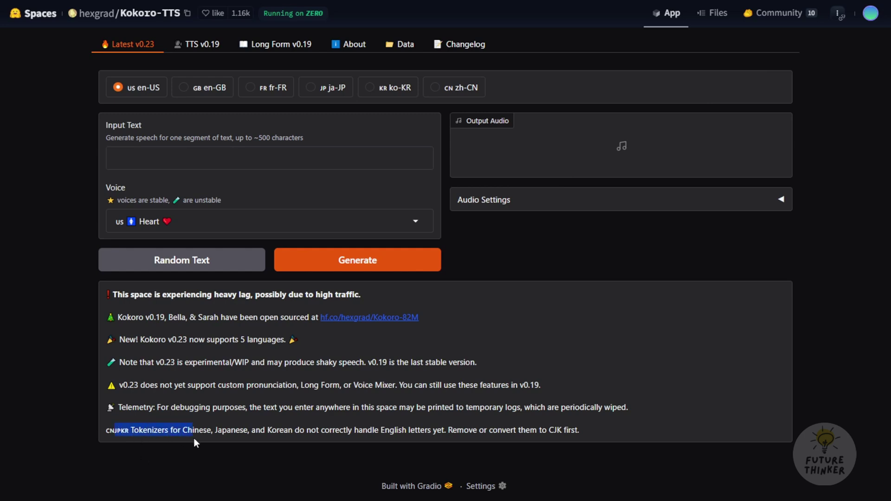
{"action": "left_click", "coordinate": [169, 442]}
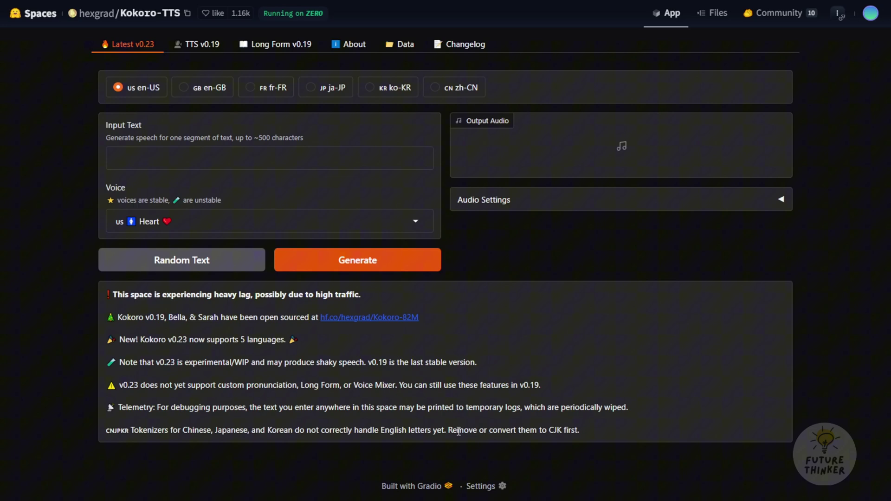
{"action": "left_click", "coordinate": [327, 87]}
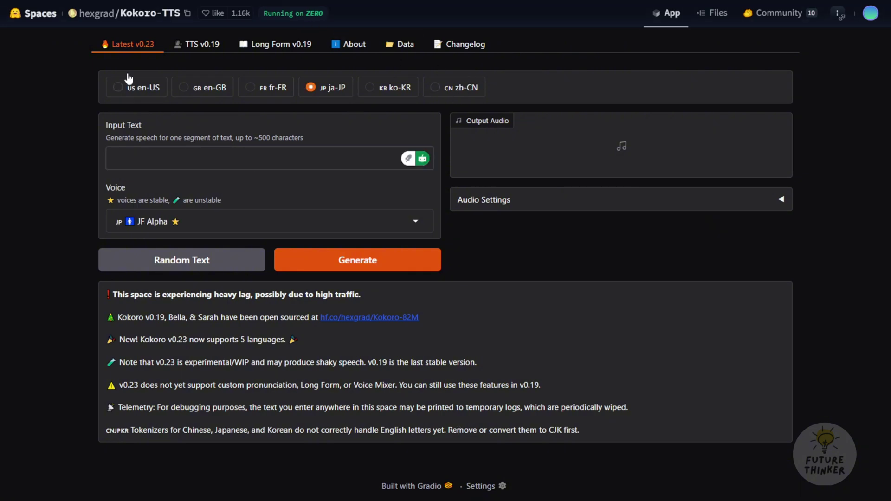
{"action": "left_click", "coordinate": [126, 88]}
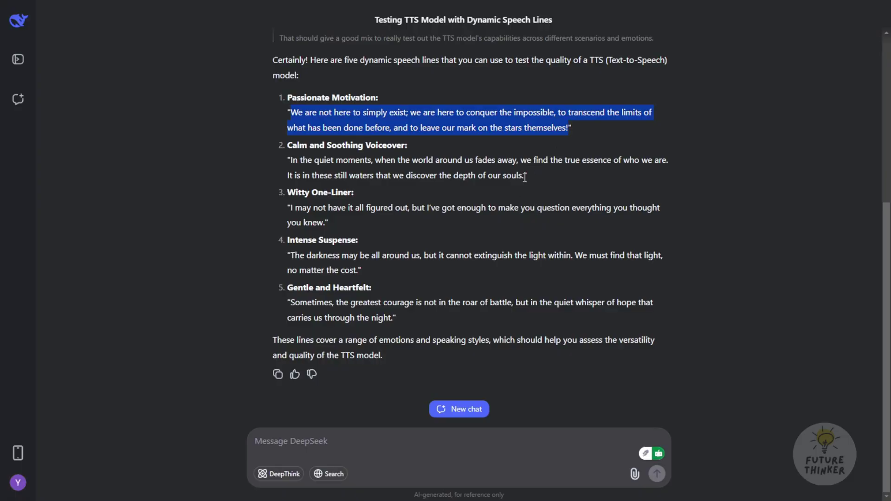
Copy the calm voiceover quote from DeepSeek and return to the Kokoro-TTS Space.
{"action": "left_click_drag", "start_coordinate": [523, 177], "coordinate": [297, 158]}
{"action": "key", "text": "ctrl+c"}
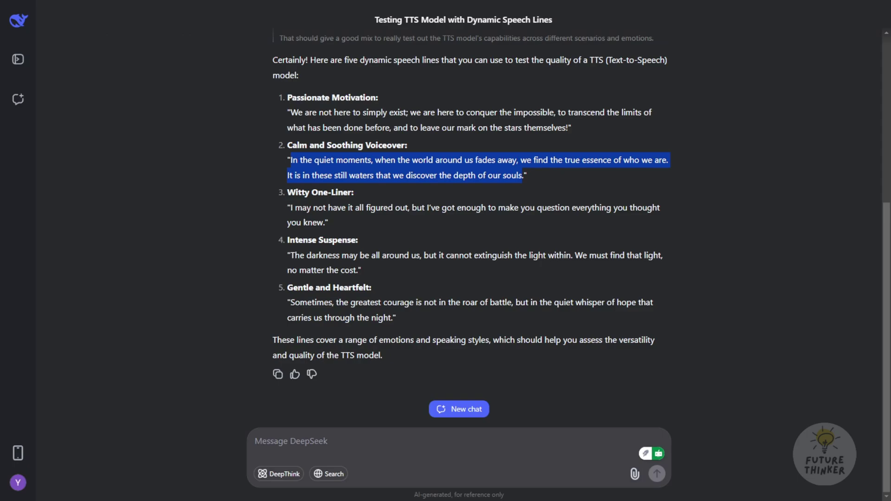
{"action": "key", "text": "ctrl+Tab"}
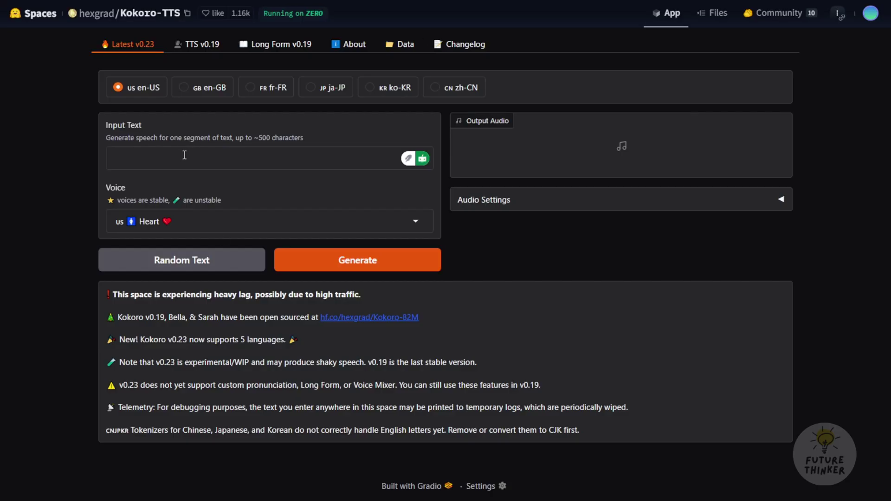
Paste the quiet-moments quote, choose the Michael voice, and generate an 11-second clip.
{"action": "left_click", "coordinate": [250, 158]}
{"action": "key", "text": "ctrl+v"}
{"action": "left_click", "coordinate": [217, 232]}
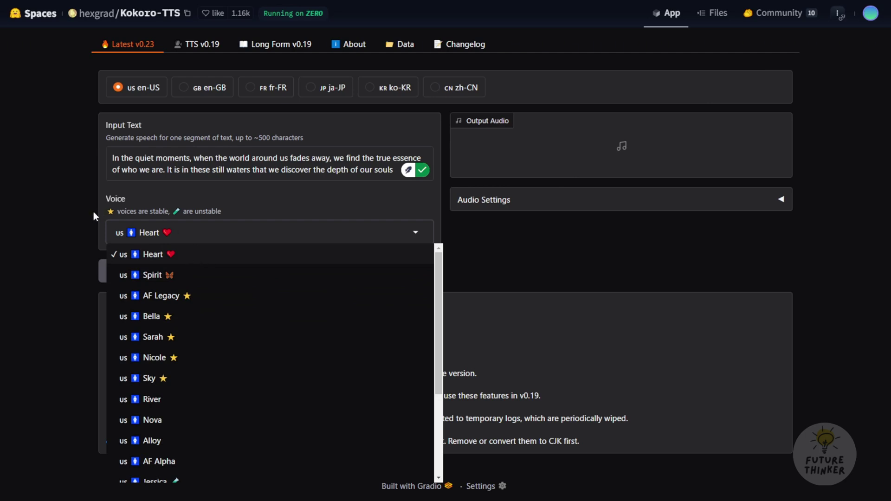
{"action": "left_click", "coordinate": [182, 212]}
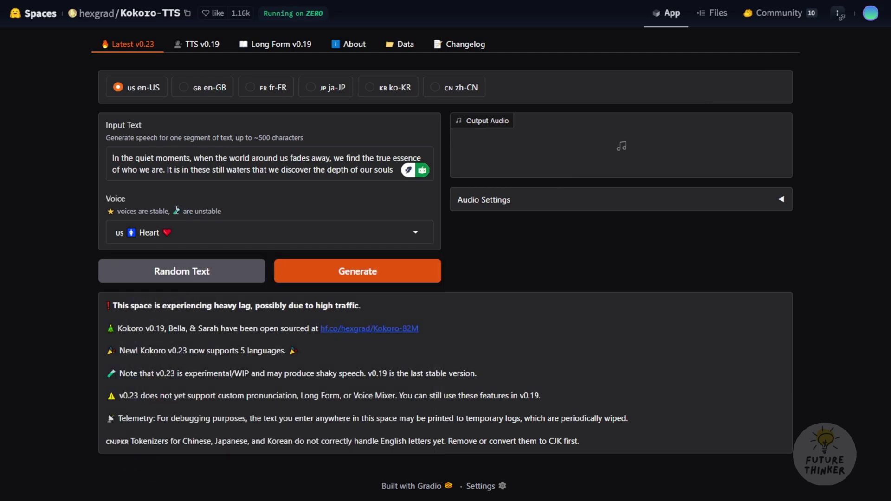
{"action": "left_click", "coordinate": [201, 233]}
{"action": "scroll", "coordinate": [201, 317], "scroll_direction": "down", "scroll_amount": 3}
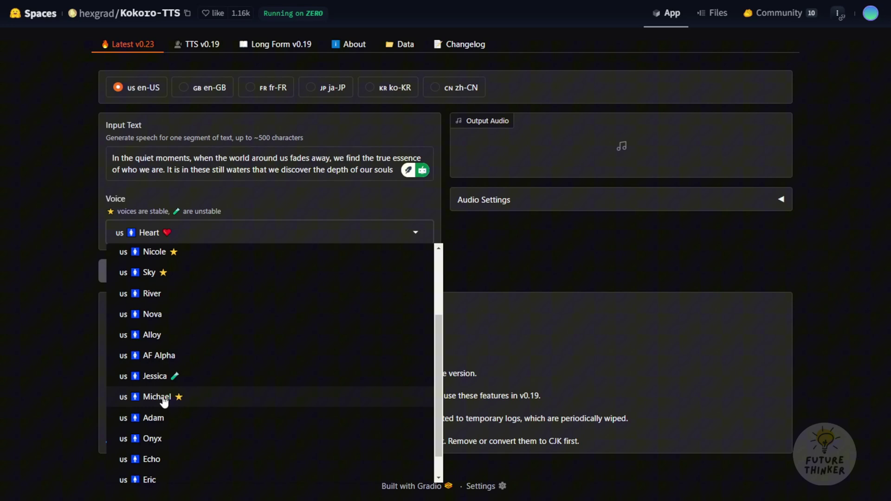
{"action": "scroll", "coordinate": [163, 402], "scroll_direction": "down", "scroll_amount": 1}
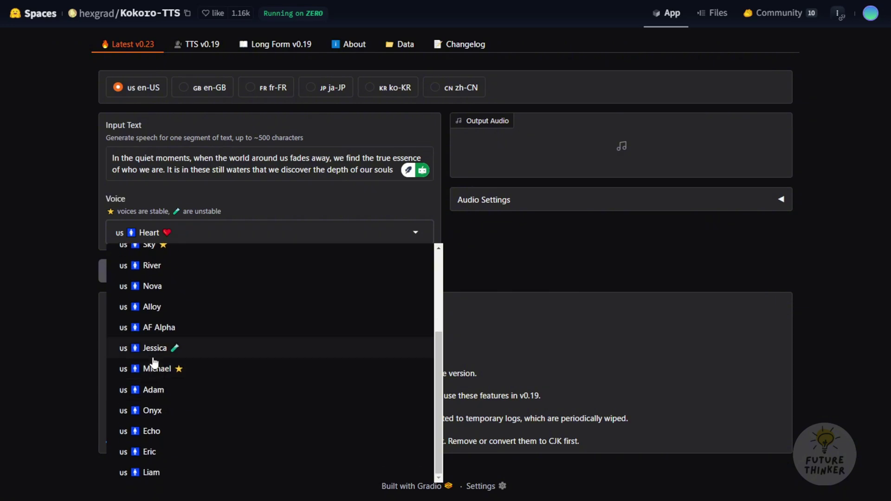
{"action": "left_click", "coordinate": [194, 370]}
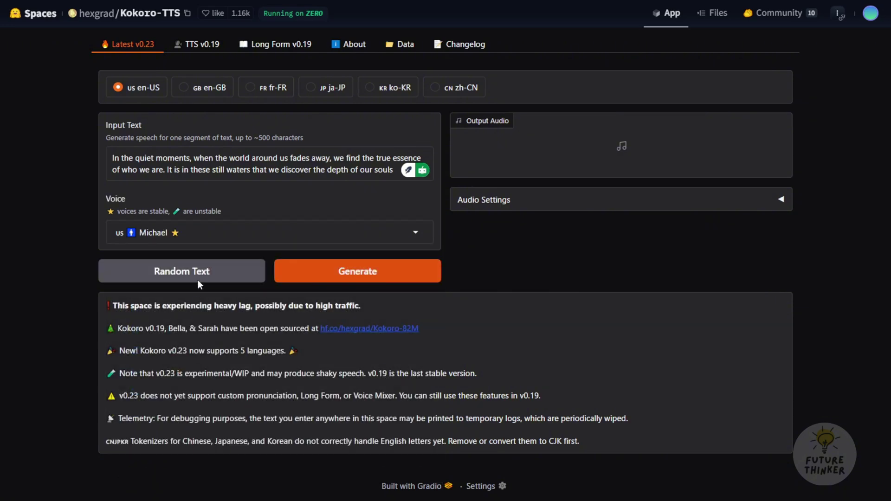
{"action": "left_click", "coordinate": [344, 278]}
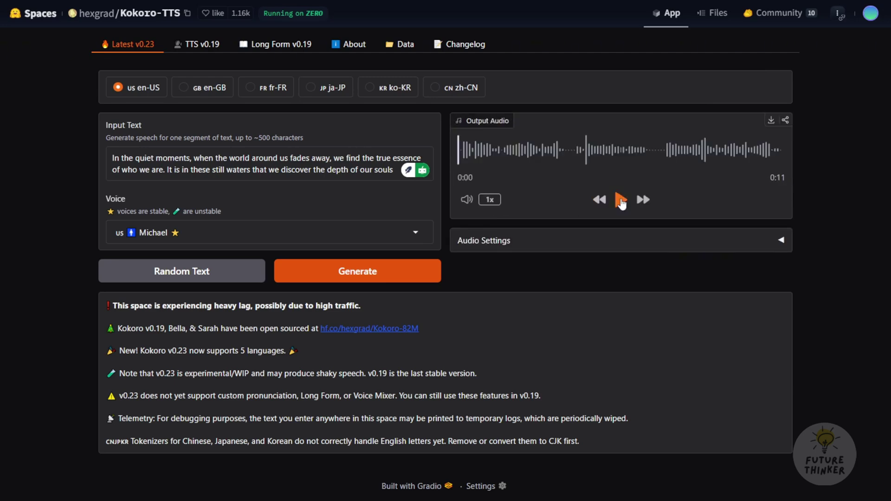
Play the Michael-voice clip, seeking back to about 0:04 and forward to 0:08.
{"action": "left_click", "coordinate": [621, 201]}
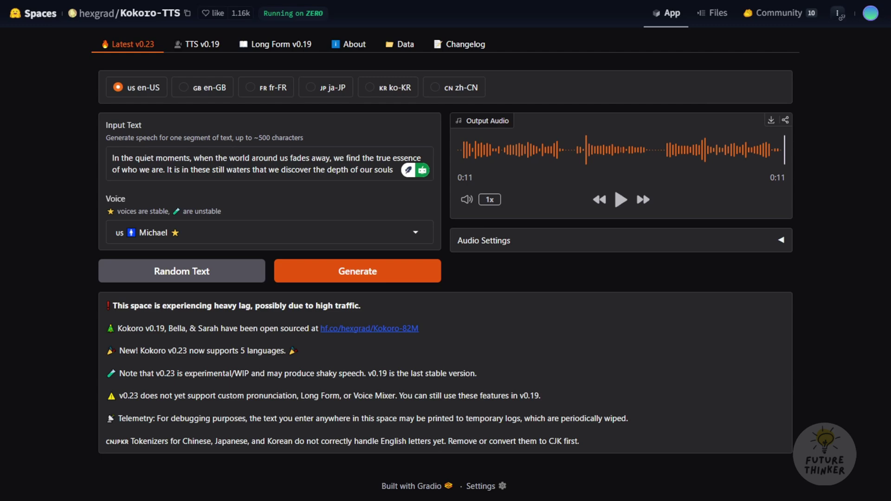
{"action": "key", "text": "shift+Right"}
{"action": "key", "text": "shift+Right"}
{"action": "left_click", "coordinate": [617, 158]}
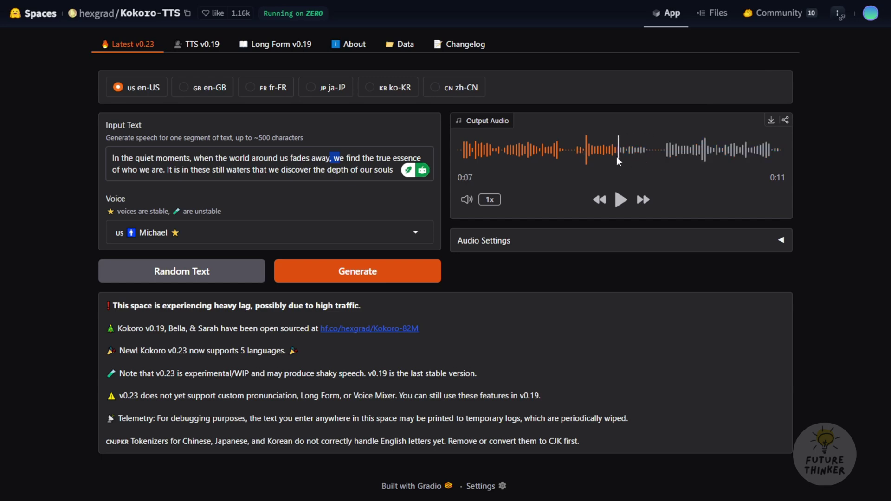
{"action": "left_click", "coordinate": [564, 159]}
{"action": "left_click_drag", "start_coordinate": [695, 159], "coordinate": [700, 157]}
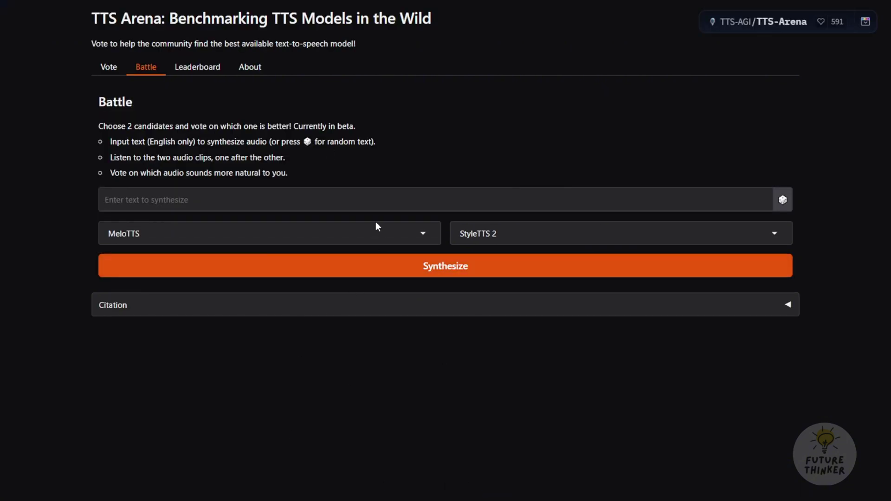
Pair ElevenLabs against Kokoro v0.19, paste the figured-out line, and synthesize both clips.
{"action": "left_click", "coordinate": [413, 231]}
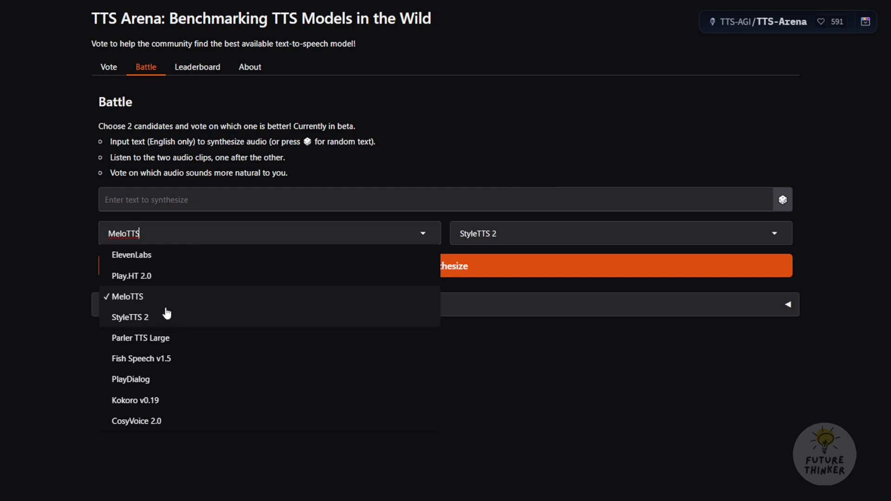
{"action": "left_click", "coordinate": [169, 257]}
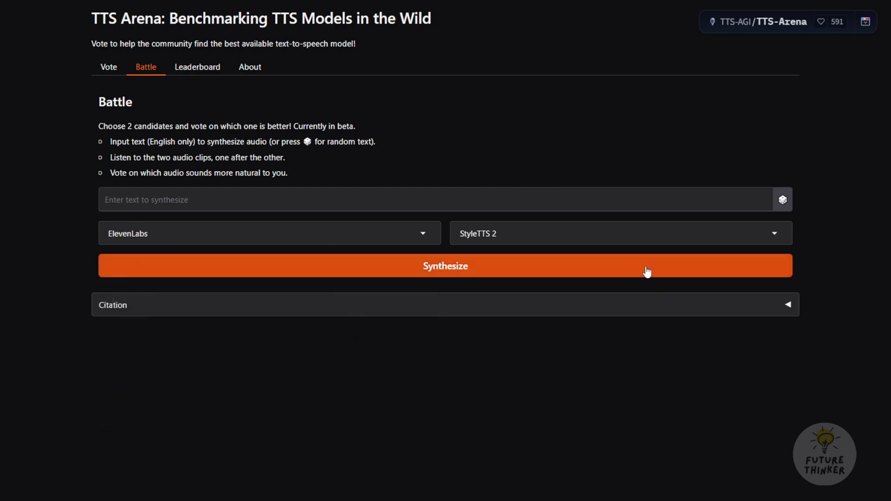
{"action": "left_click", "coordinate": [622, 234]}
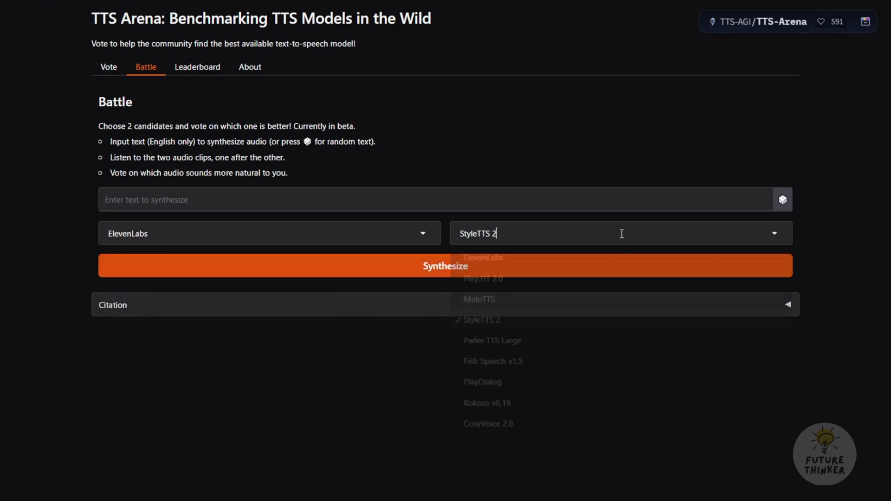
{"action": "left_click", "coordinate": [495, 402]}
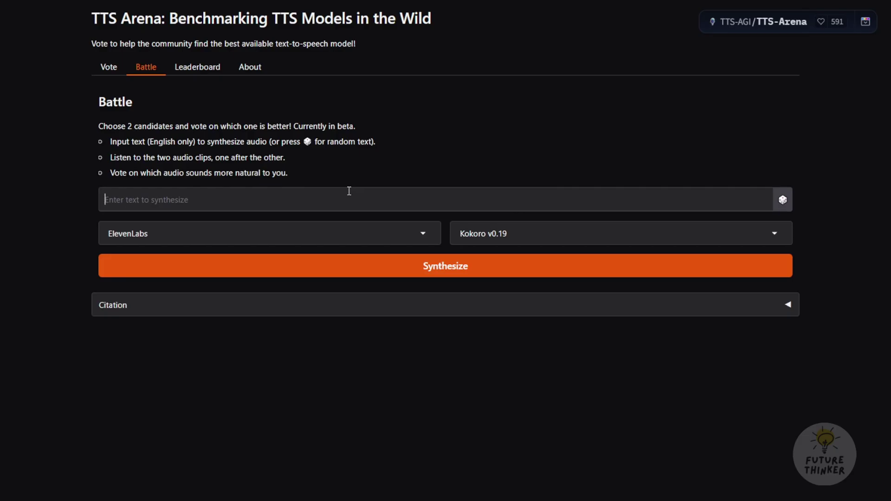
{"action": "type", "text": "I may not have it all figured out, but I'm good enough to make you question everything you thought you knew."}
{"action": "left_click", "coordinate": [445, 265]}
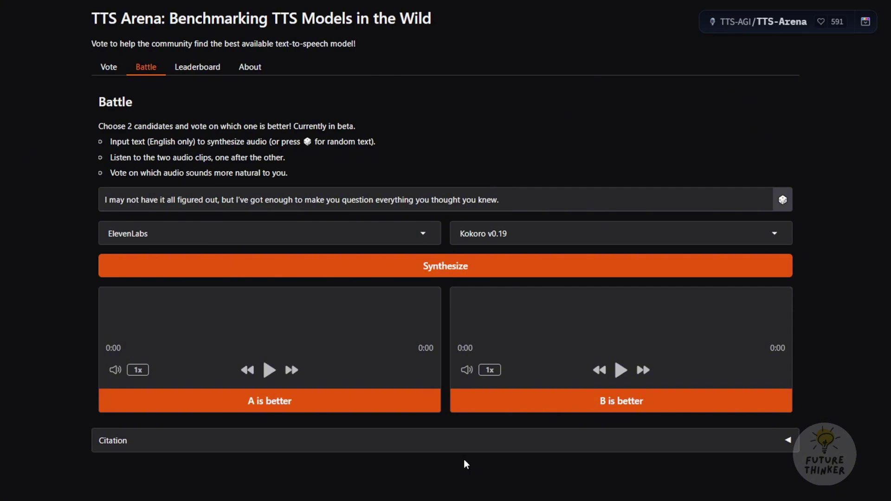
Play ElevenLabs' 0:05 clip and Kokoro v0.19's 0:06 clip of the witty one-liner.
{"action": "left_click", "coordinate": [270, 370]}
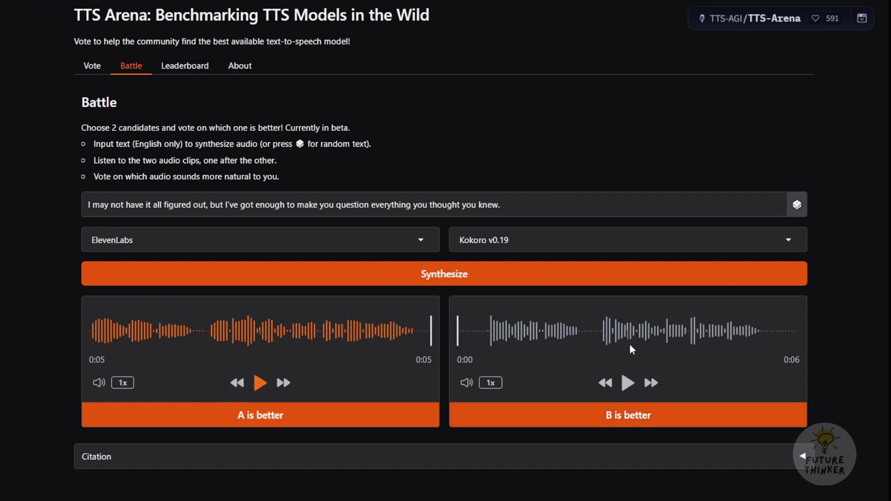
{"action": "left_click", "coordinate": [628, 383]}
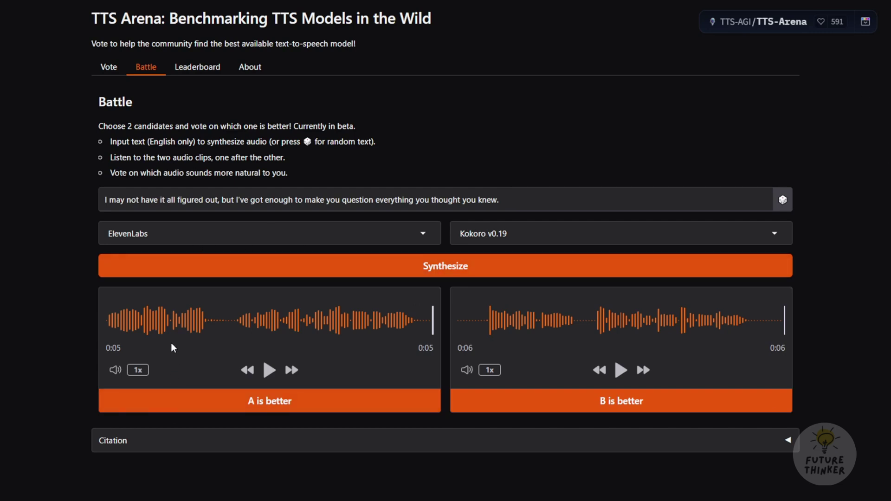
Vote ElevenLabs better, replace the text with the darkness quote, synthesize, and play clip A.
{"action": "left_click", "coordinate": [292, 402]}
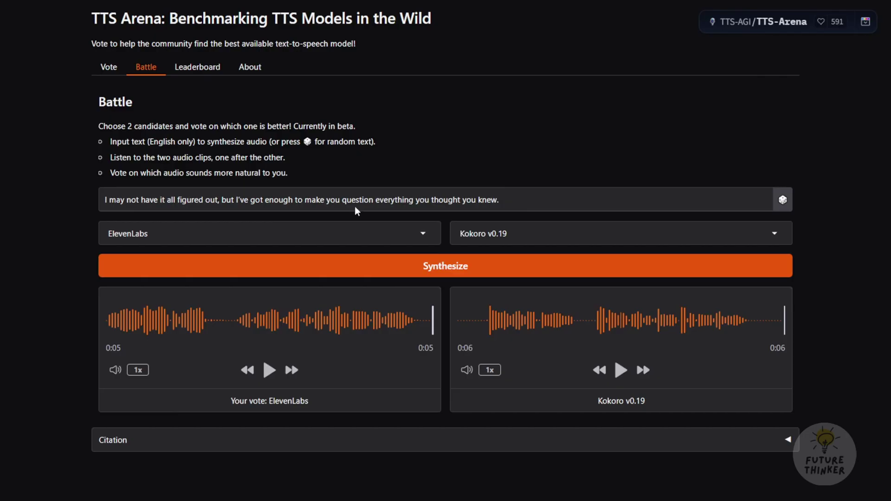
{"action": "left_click", "coordinate": [376, 200]}
{"action": "key", "text": "ctrl+a"}
{"action": "type", "text": "The darkness may be all around us, but it cannot extinguish the light within. We must find that light, no matter the cost."}
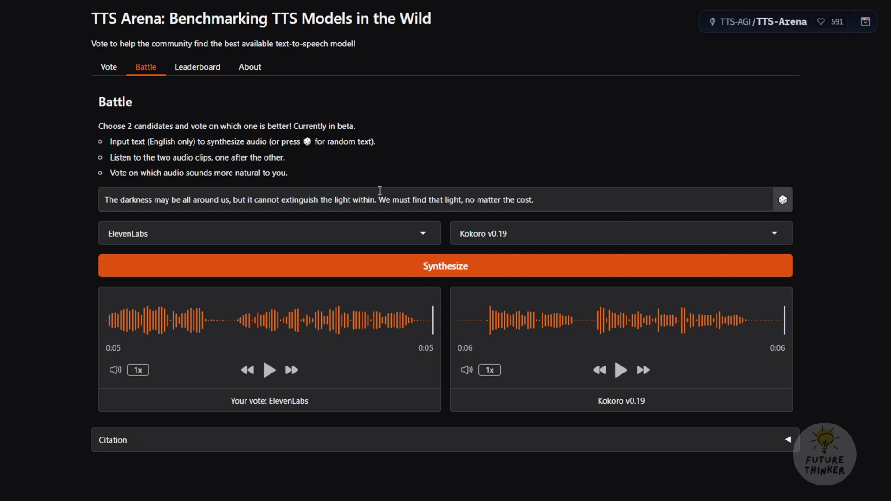
{"action": "left_click", "coordinate": [234, 272]}
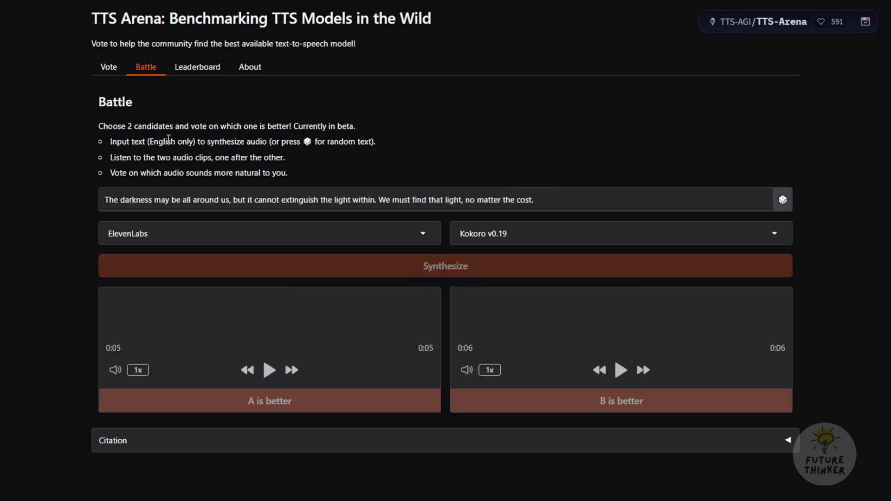
{"action": "left_click", "coordinate": [269, 370]}
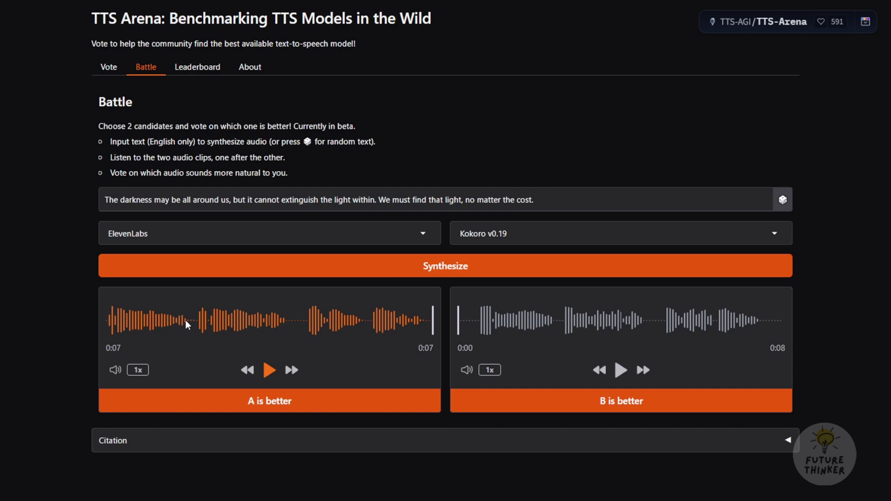
Play Kokoro's darkness-quote clip, then vote 'A is better' for ElevenLabs.
{"action": "left_click", "coordinate": [622, 372]}
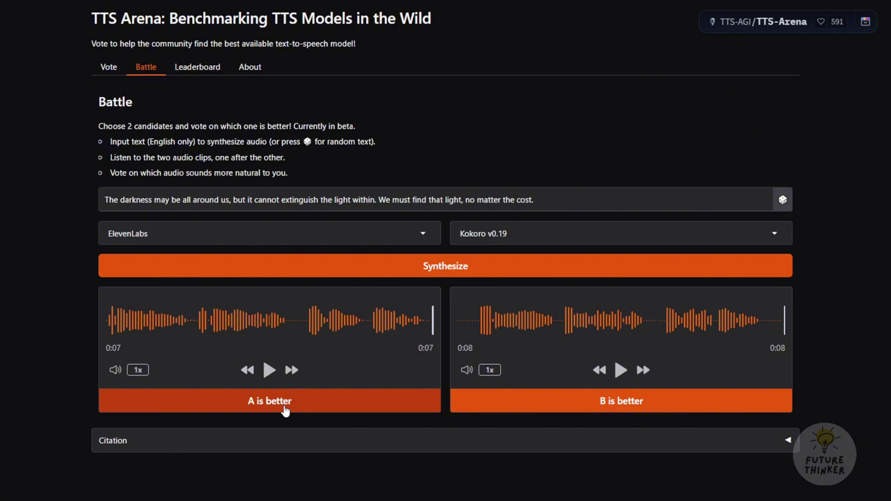
{"action": "left_click", "coordinate": [285, 411]}
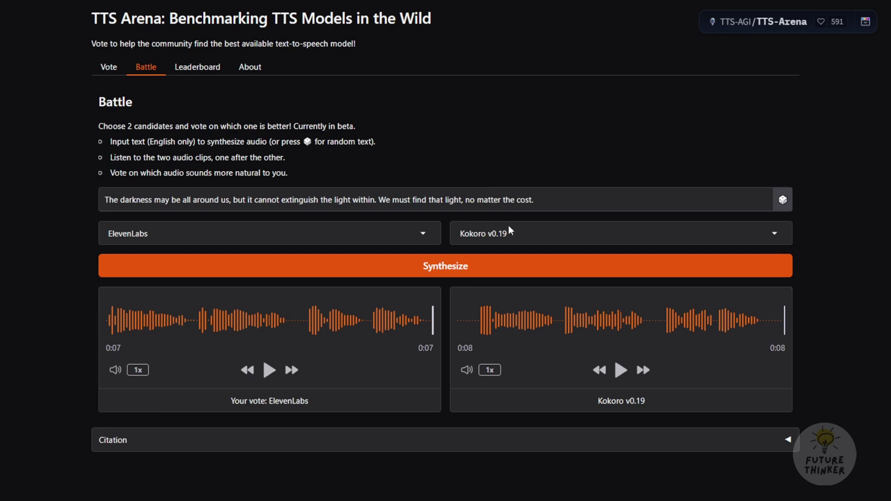
Set Fish Speech v1.5 as model A, enter the greatest-courage quote, and synthesize both clips.
{"action": "left_click", "coordinate": [295, 233]}
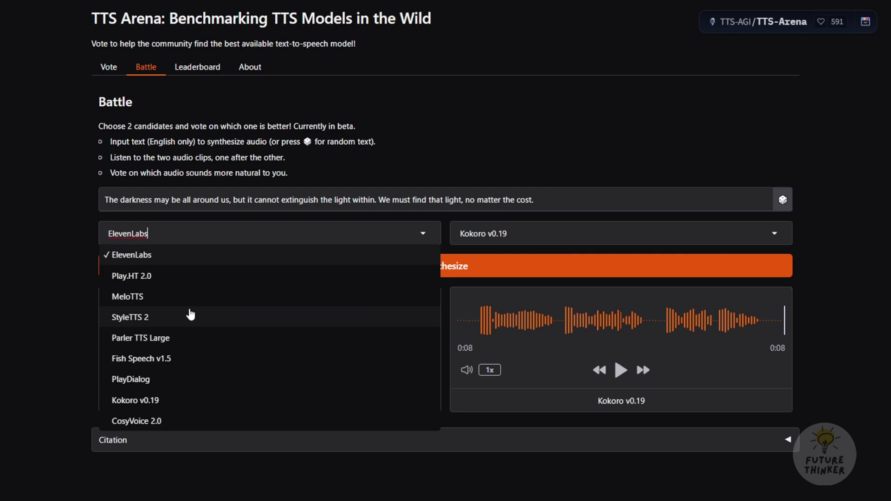
{"action": "left_click", "coordinate": [169, 362]}
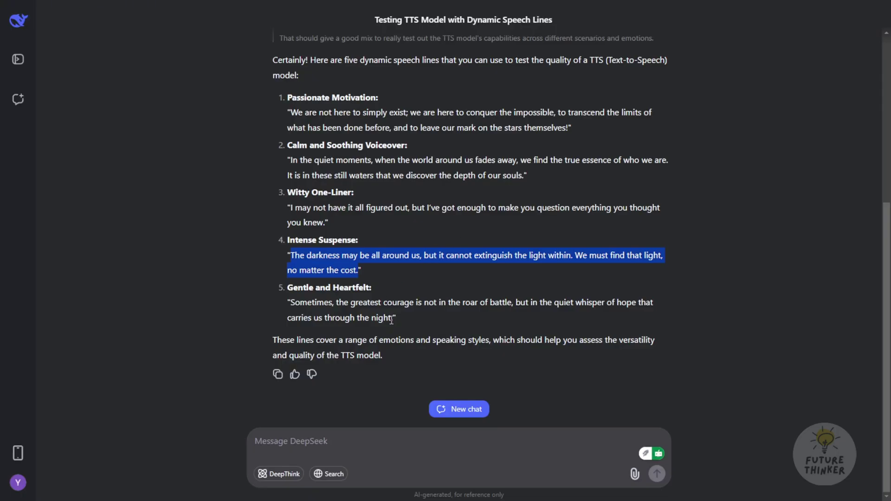
{"action": "left_click_drag", "start_coordinate": [394, 318], "coordinate": [395, 318]}
{"action": "left_click_drag", "start_coordinate": [395, 318], "coordinate": [317, 315]}
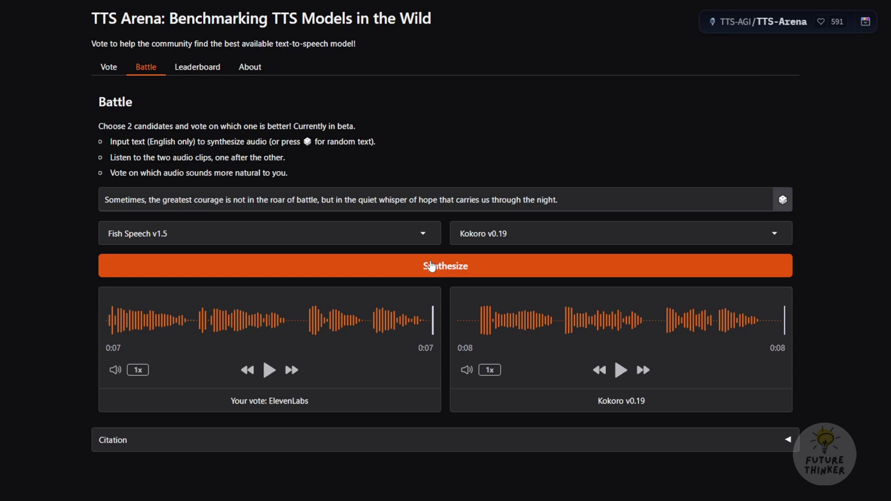
{"action": "left_click", "coordinate": [431, 265]}
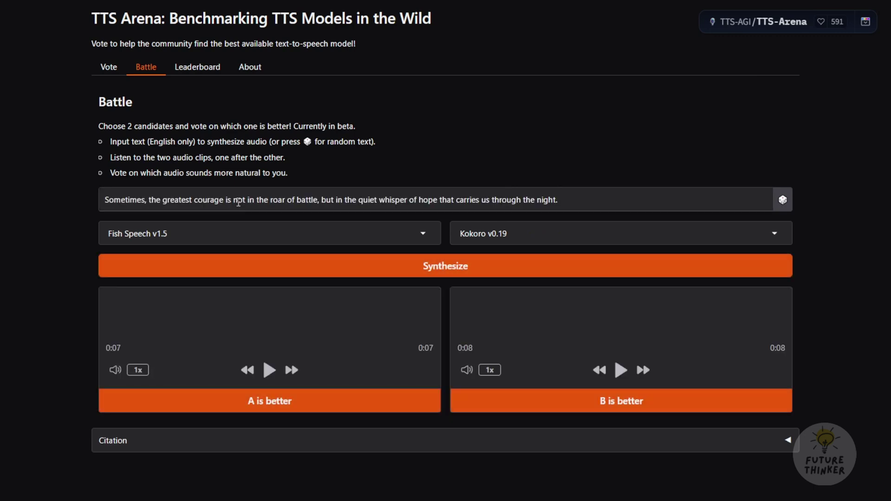
Play the Fish Speech and Kokoro courage-quote clips, then vote 'B is better' for Kokoro.
{"action": "left_click", "coordinate": [270, 371]}
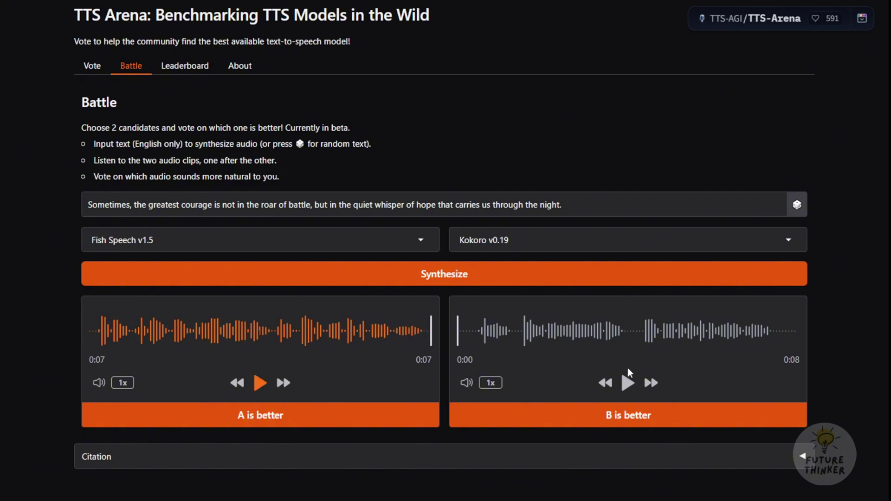
{"action": "left_click", "coordinate": [628, 382]}
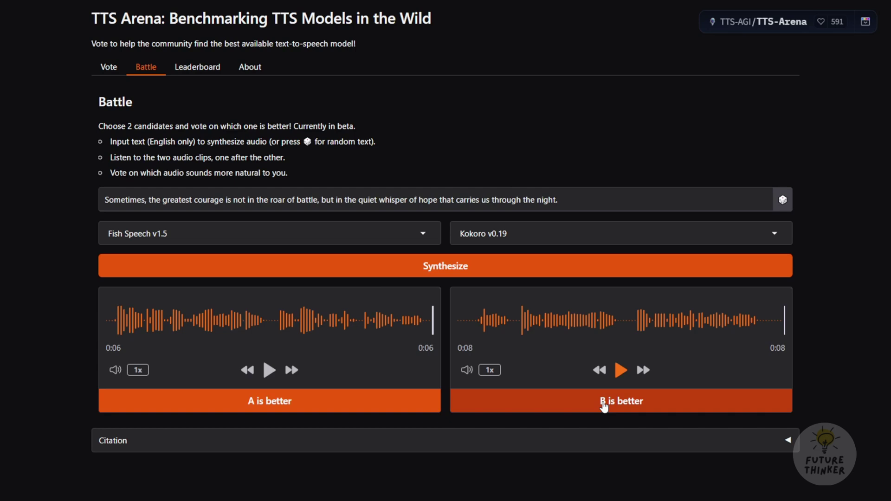
{"action": "left_click", "coordinate": [611, 404]}
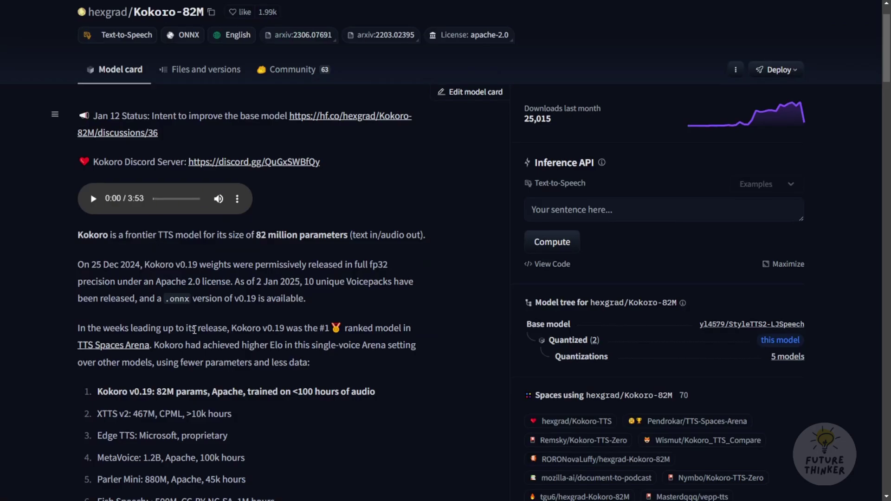
Scroll the Kokoro-82M model card's description, #1 TTS Arena ranking list and Usage section.
{"action": "scroll", "coordinate": [194, 320], "scroll_direction": "down", "scroll_amount": 2}
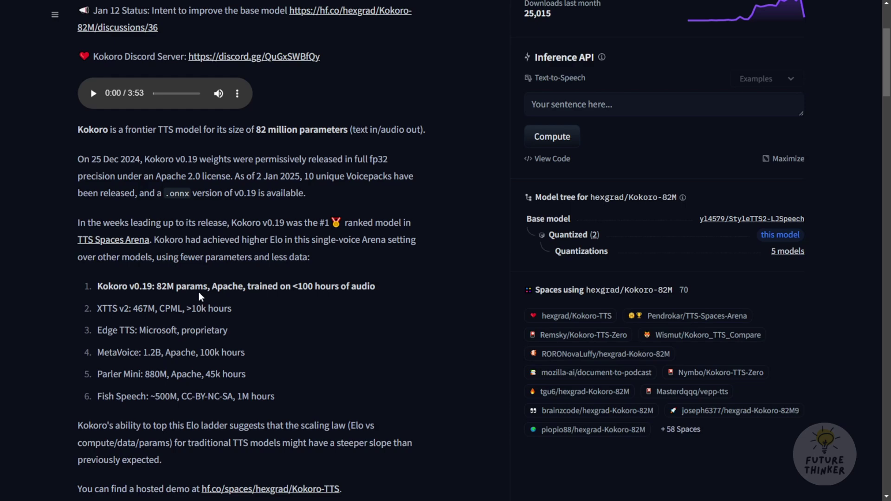
{"action": "scroll", "coordinate": [199, 291], "scroll_direction": "down", "scroll_amount": 3}
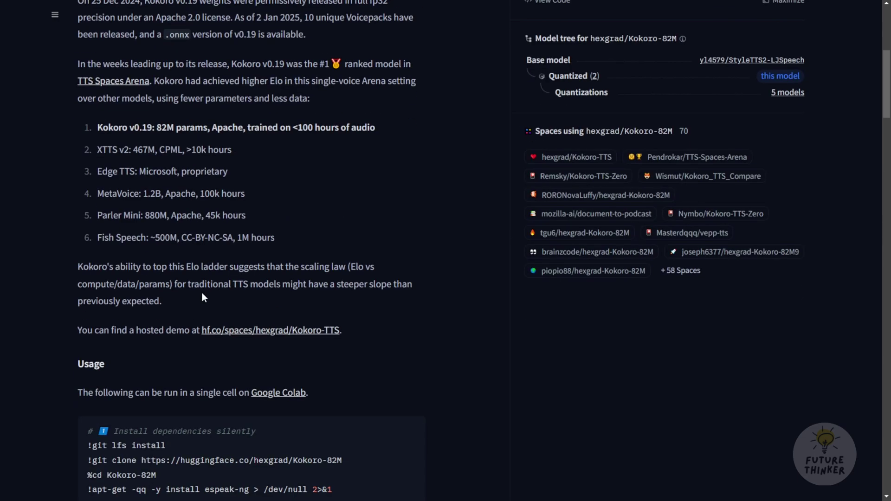
{"action": "scroll", "coordinate": [202, 297], "scroll_direction": "up", "scroll_amount": 3}
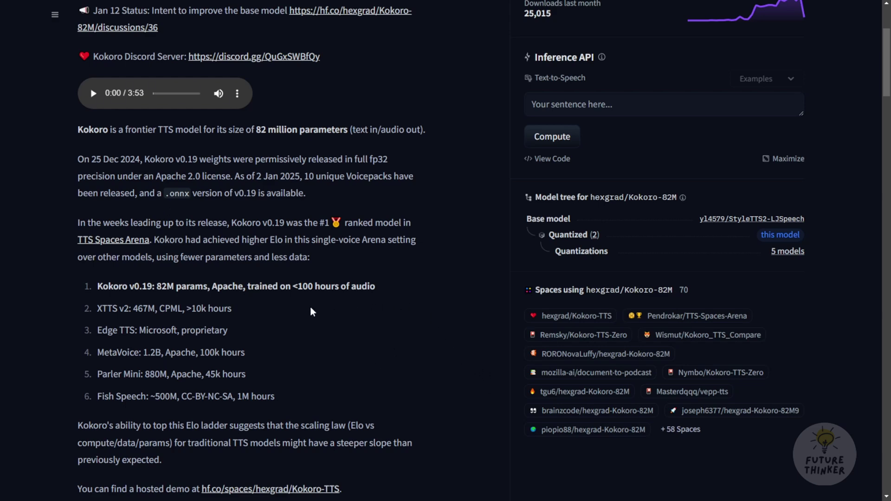
{"action": "scroll", "coordinate": [311, 306], "scroll_direction": "up", "scroll_amount": 2}
{"action": "scroll", "coordinate": [311, 309], "scroll_direction": "up", "scroll_amount": 1}
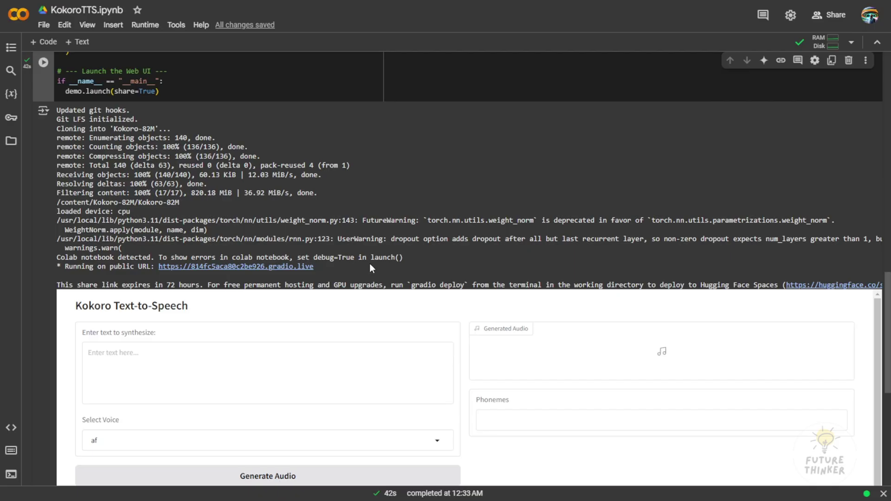
Scroll through KokoroTTS.ipynb's Kokoro setup code and its running Gradio text-to-speech interface.
{"action": "scroll", "coordinate": [369, 263], "scroll_direction": "up", "scroll_amount": 3}
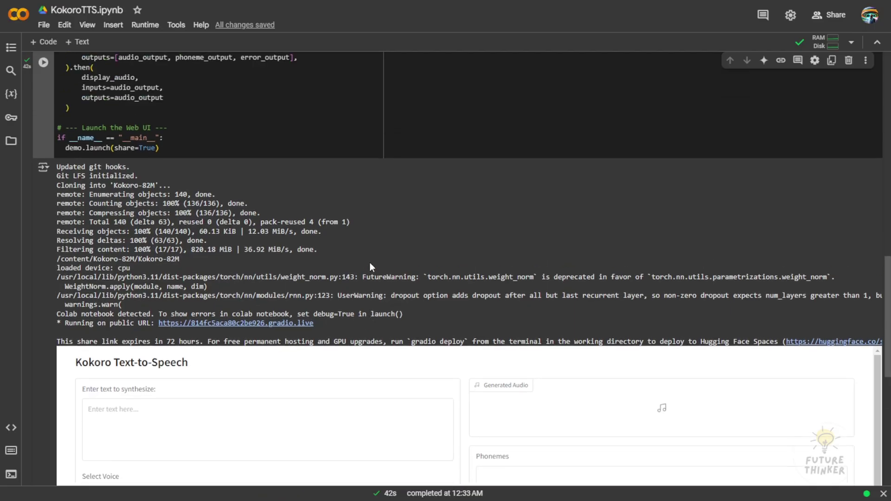
{"action": "scroll", "coordinate": [369, 258], "scroll_direction": "down", "scroll_amount": 3}
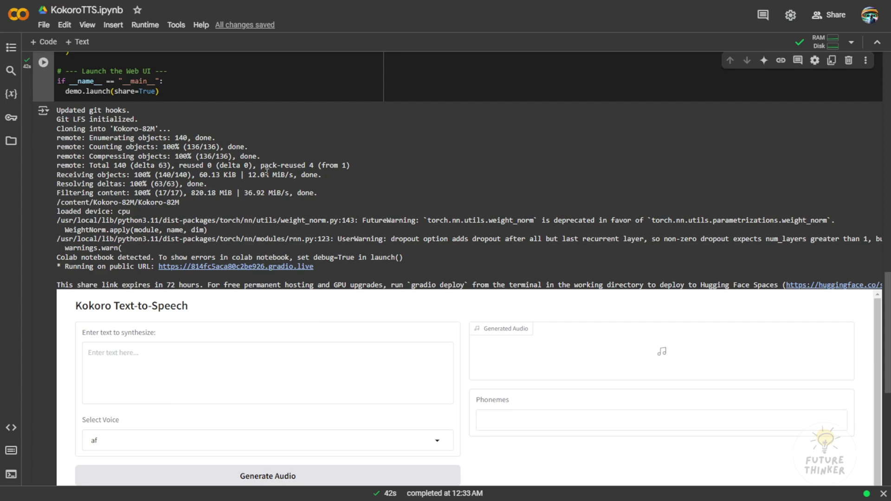
{"action": "scroll", "coordinate": [267, 173], "scroll_direction": "up", "scroll_amount": 2}
{"action": "scroll", "coordinate": [267, 173], "scroll_direction": "up", "scroll_amount": 5}
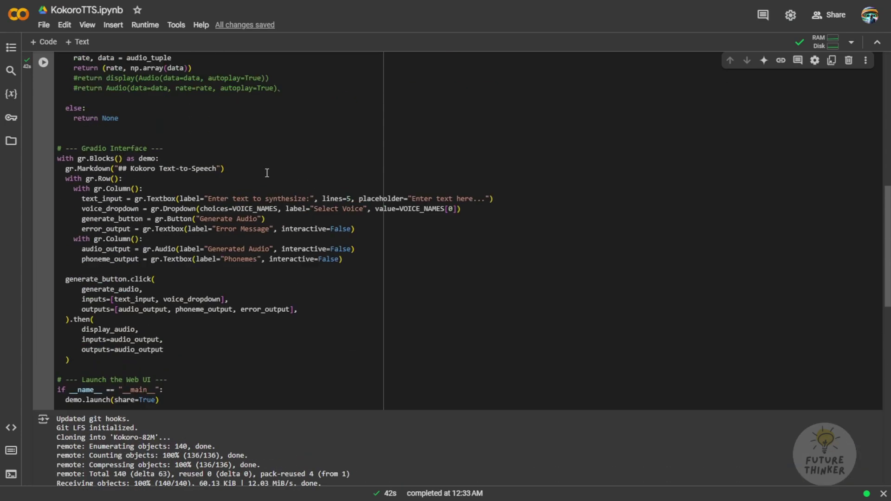
{"action": "scroll", "coordinate": [267, 172], "scroll_direction": "up", "scroll_amount": 7}
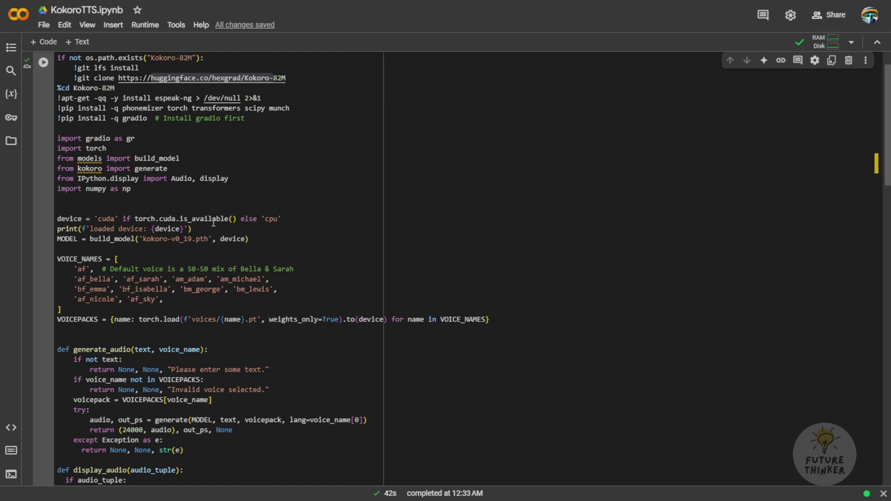
{"action": "scroll", "coordinate": [214, 220], "scroll_direction": "up", "scroll_amount": 1}
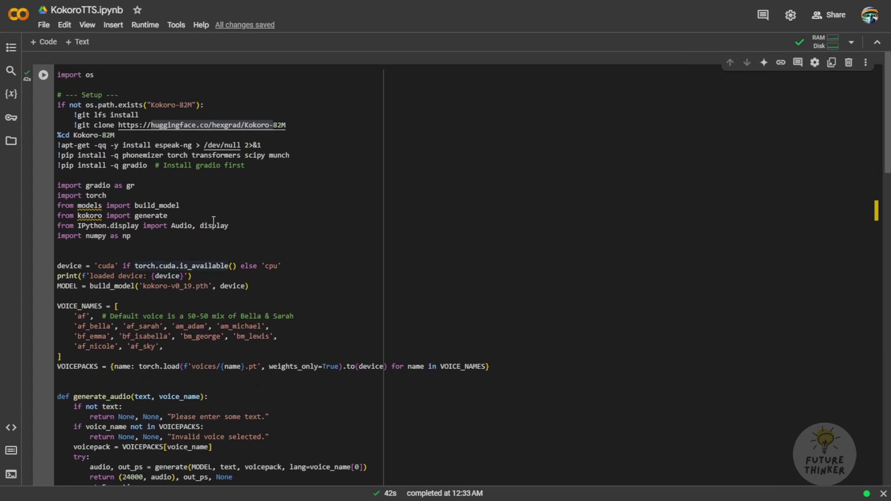